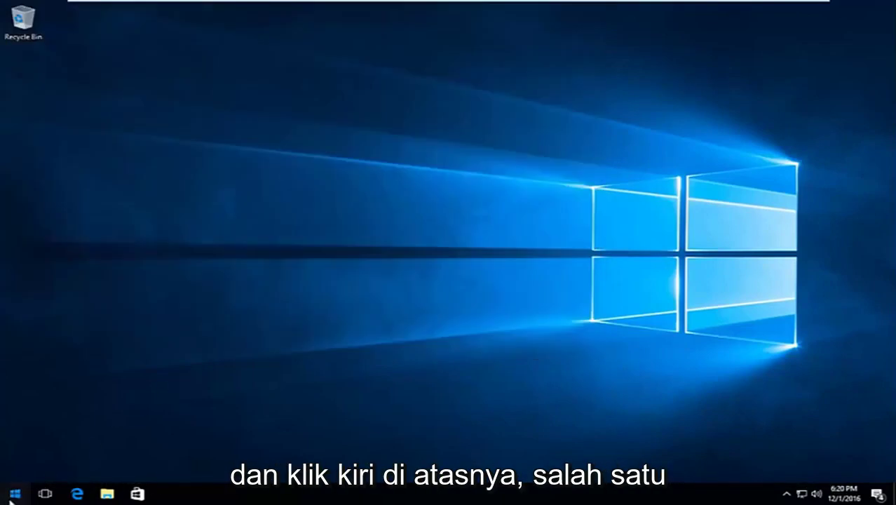
Search 'computer' from the Start menu and open This PC from the results
left_click(13, 495)
type("c")
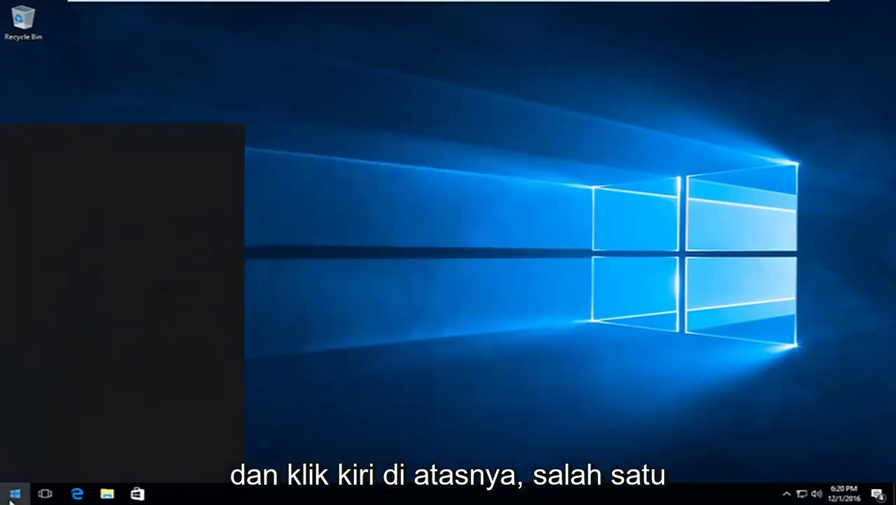
type("omputer")
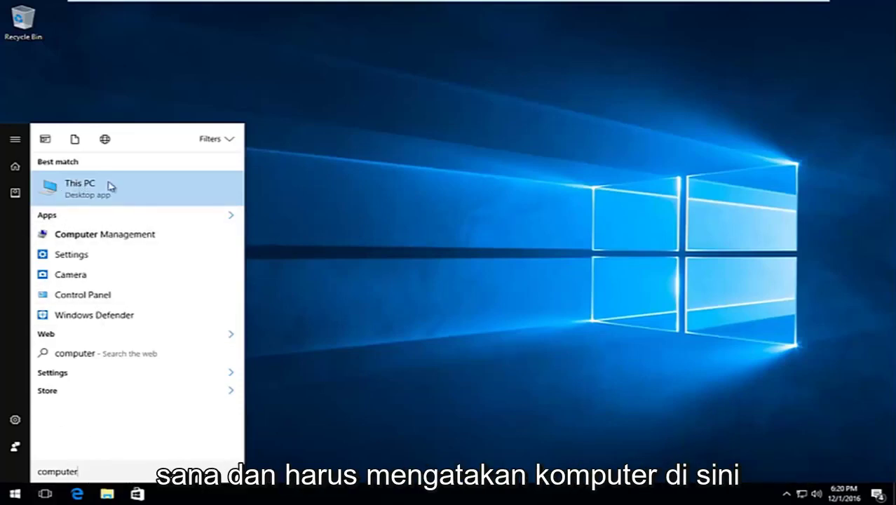
left_click(79, 194)
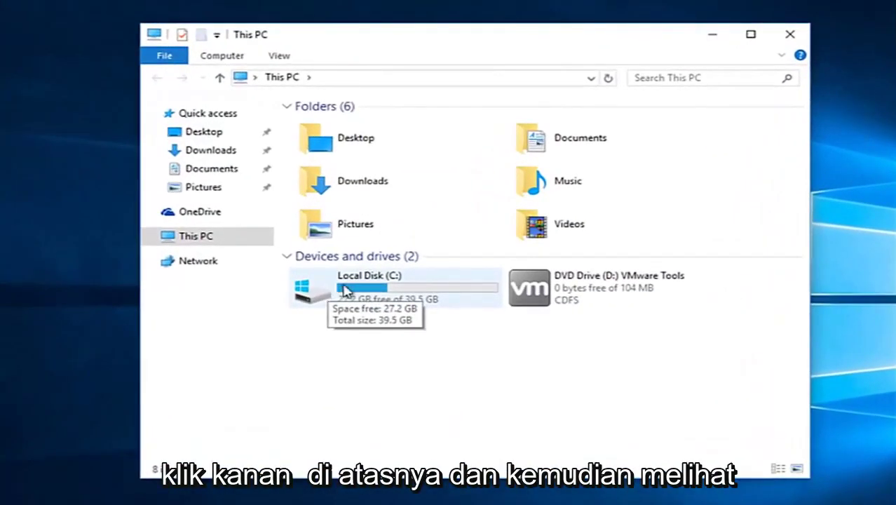
Open the Security tab of Local Disk (C:) Properties and start editing its permissions
right_click(345, 292)
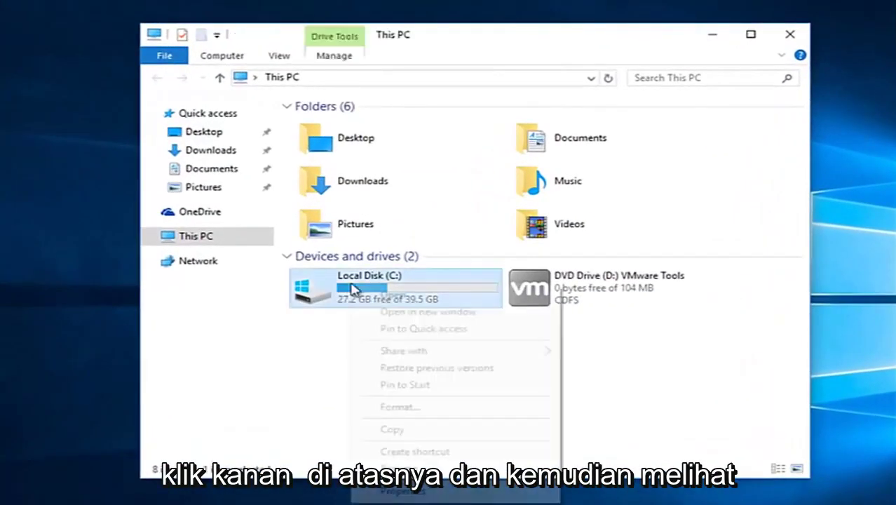
left_click(414, 492)
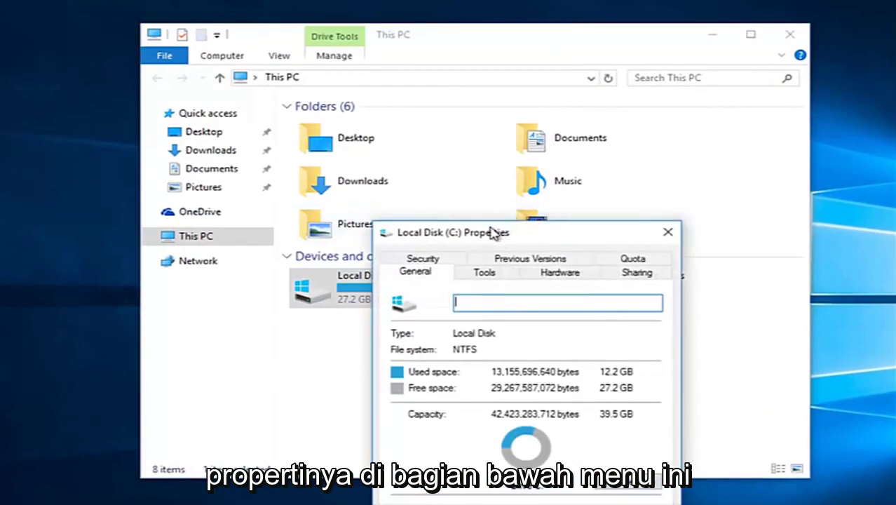
left_click_drag(493, 232, 457, 117)
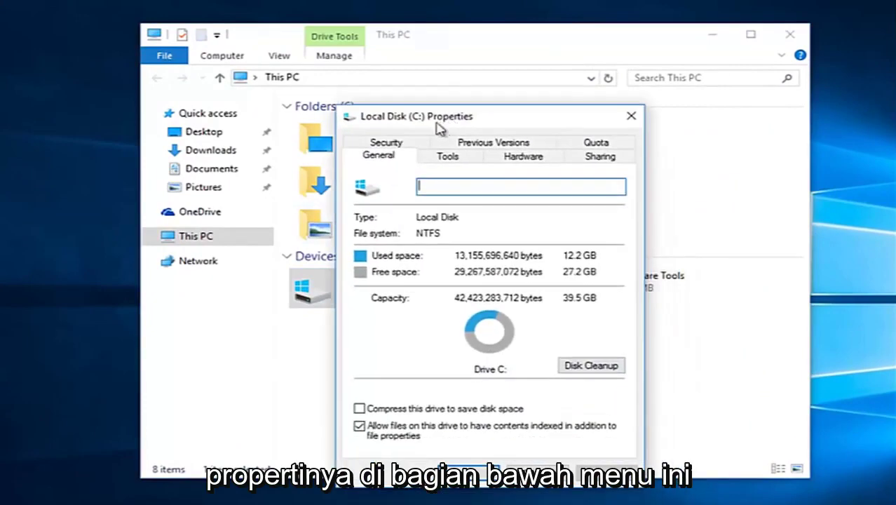
left_click(386, 144)
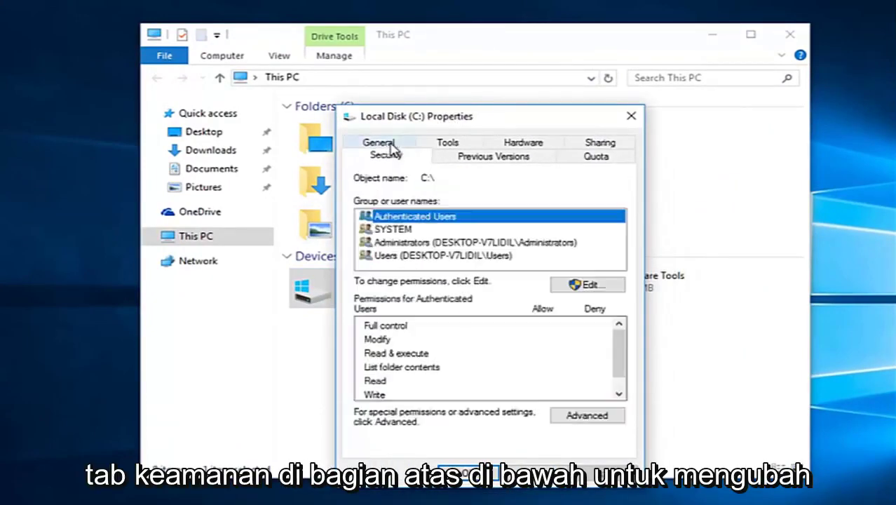
left_click(575, 287)
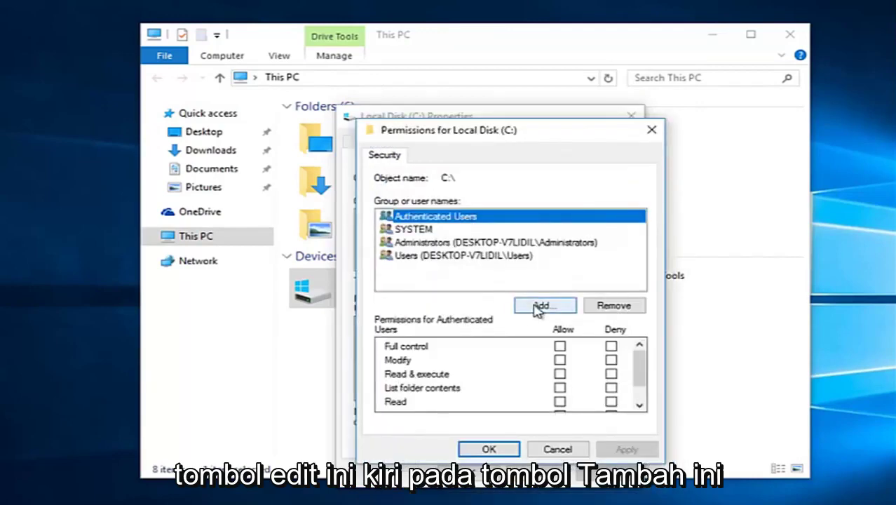
Start adding a user or group to the C: permissions and switch to Advanced search
left_click(538, 309)
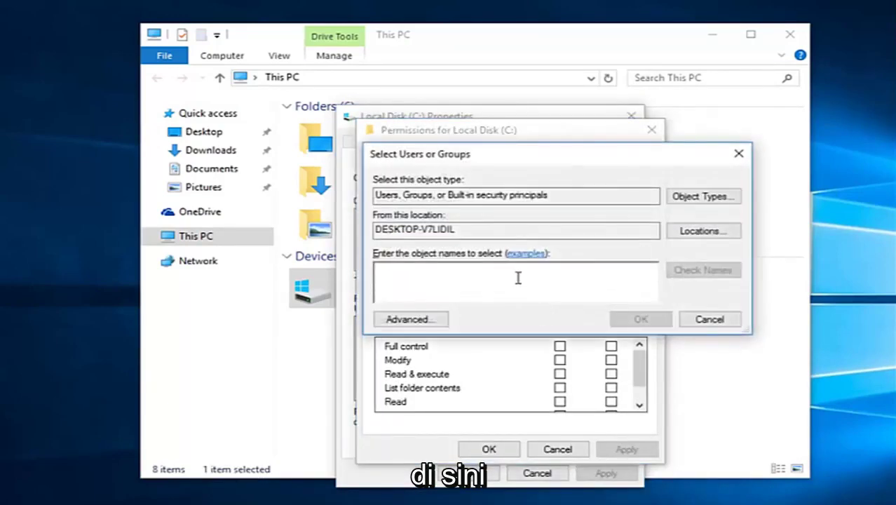
left_click_drag(554, 153, 579, 172)
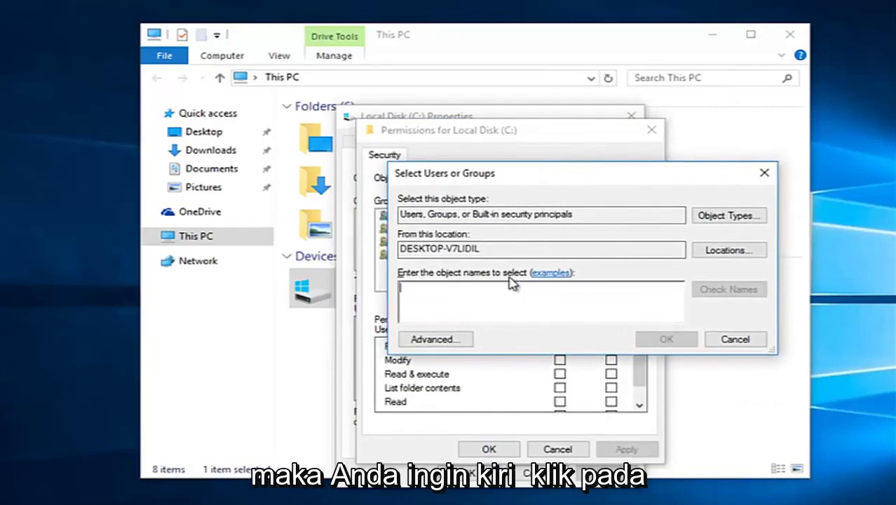
left_click(415, 341)
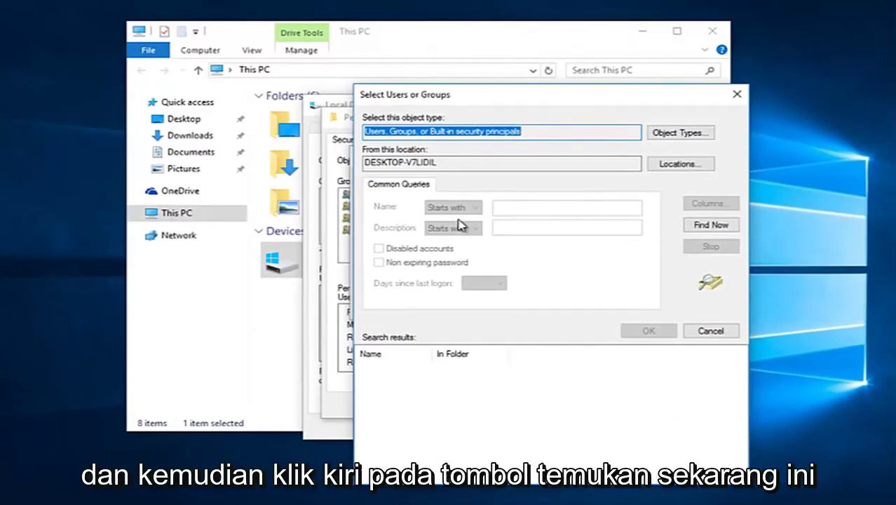
List all users and groups and choose Everyone as the object name
left_click(699, 229)
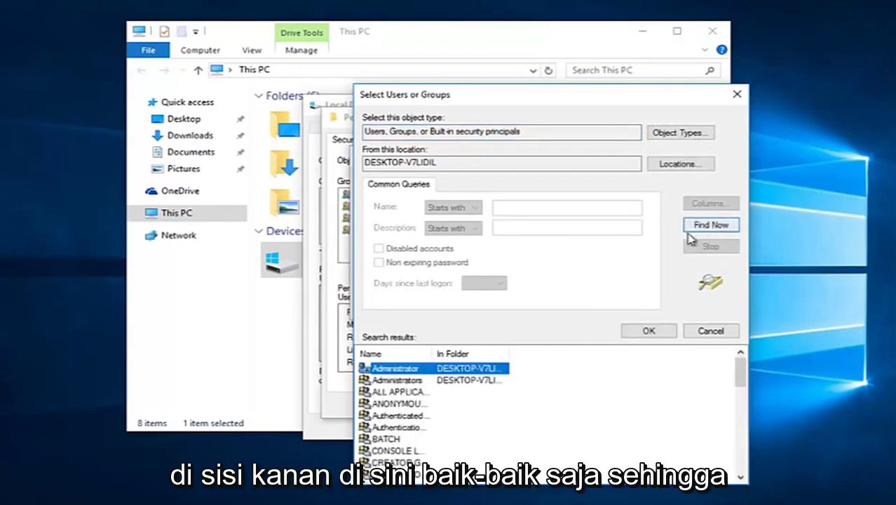
left_click_drag(741, 366, 746, 398)
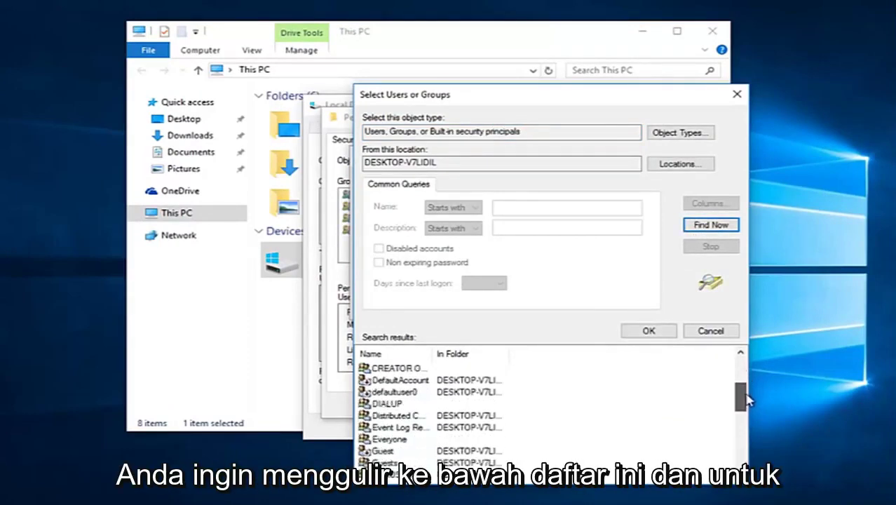
left_click(388, 442)
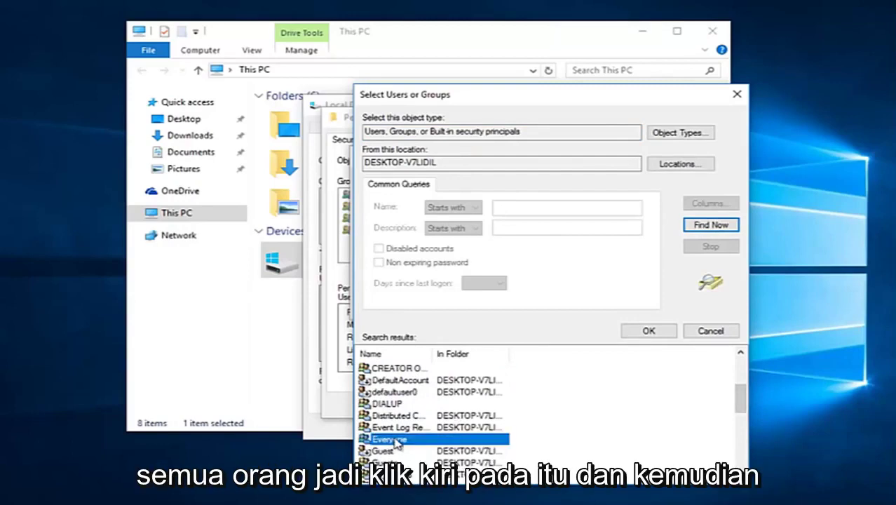
left_click(642, 331)
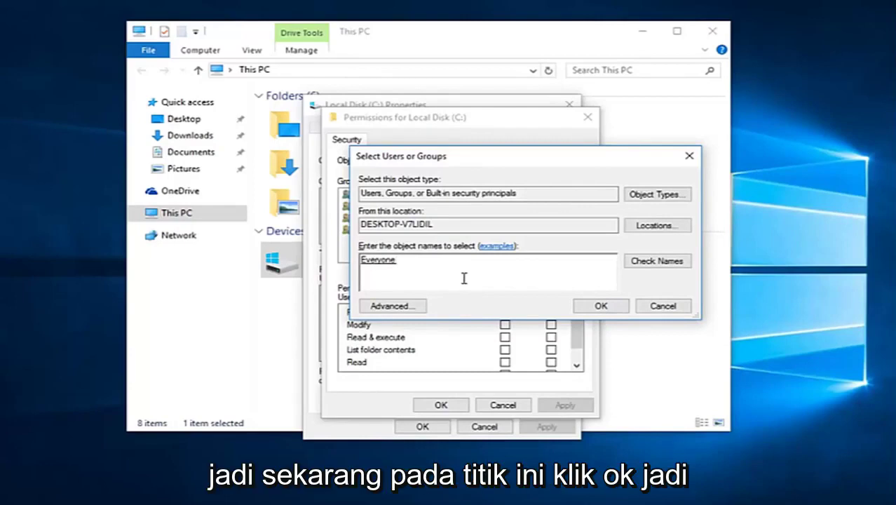
Add Everyone to the C: permission list and allow it Full control
left_click(604, 309)
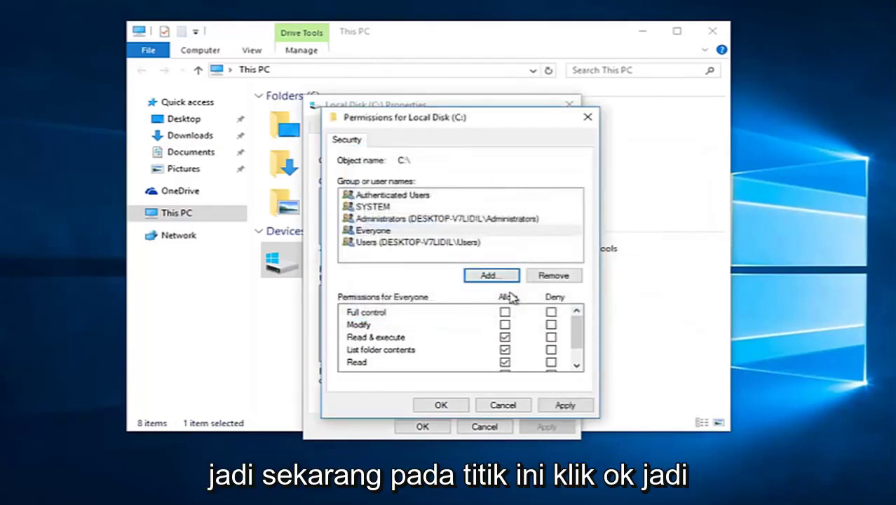
left_click(359, 232)
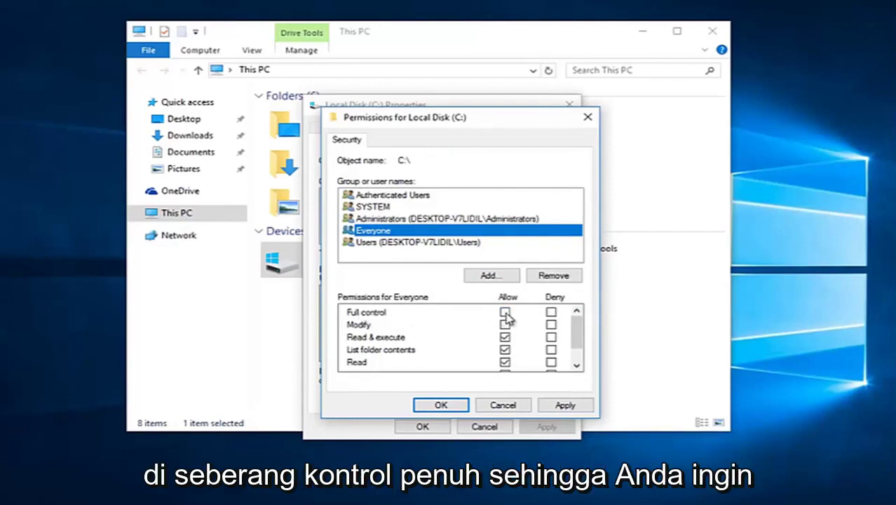
left_click(505, 313)
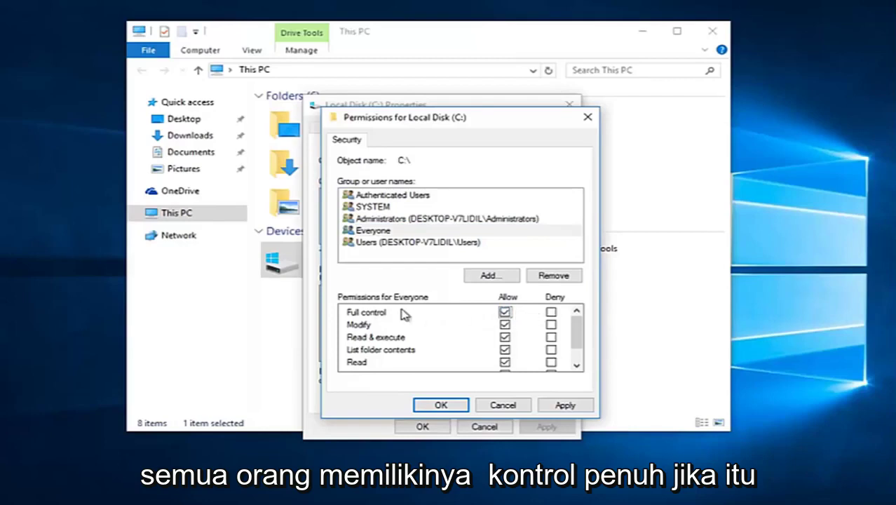
left_click(372, 233)
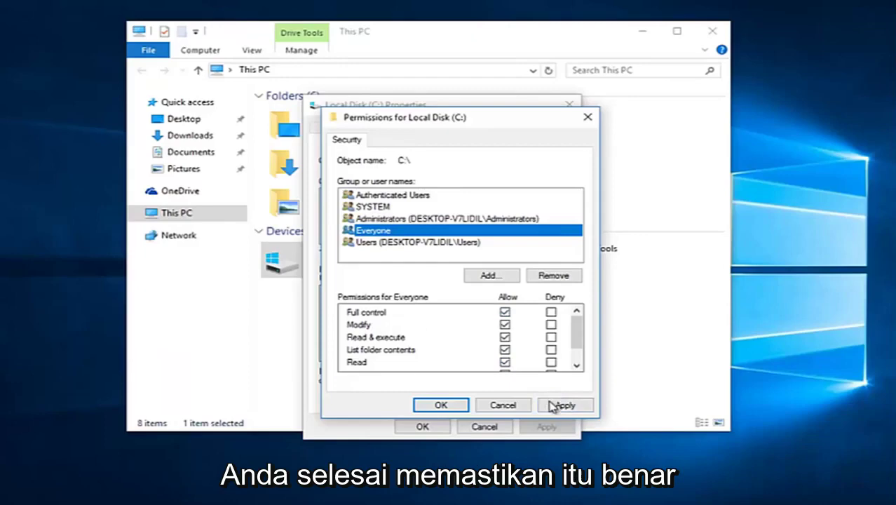
Apply the permission change, accept the root-directory warnings, and close the permissions and properties windows
left_click(561, 405)
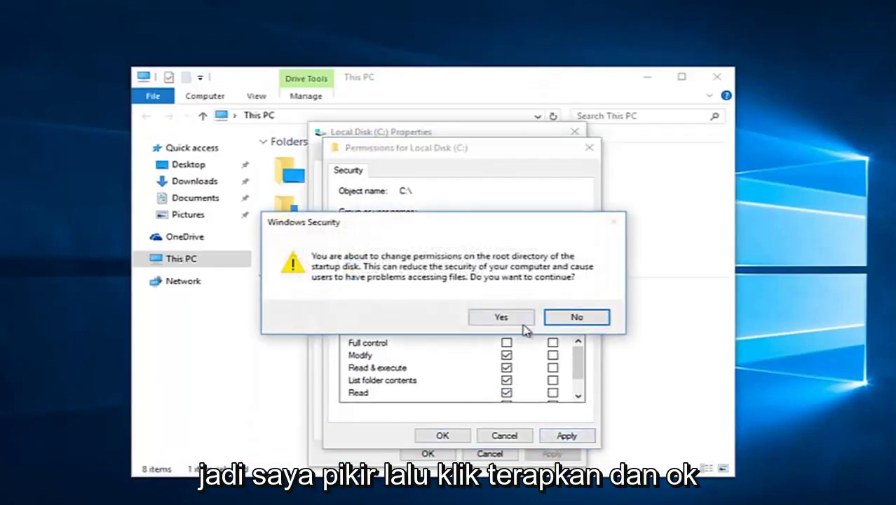
left_click(577, 317)
left_click(443, 436)
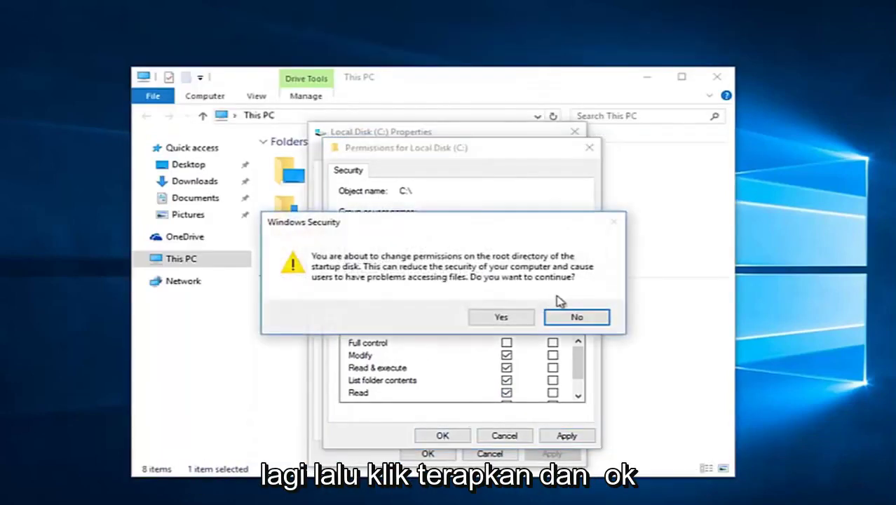
left_click(570, 316)
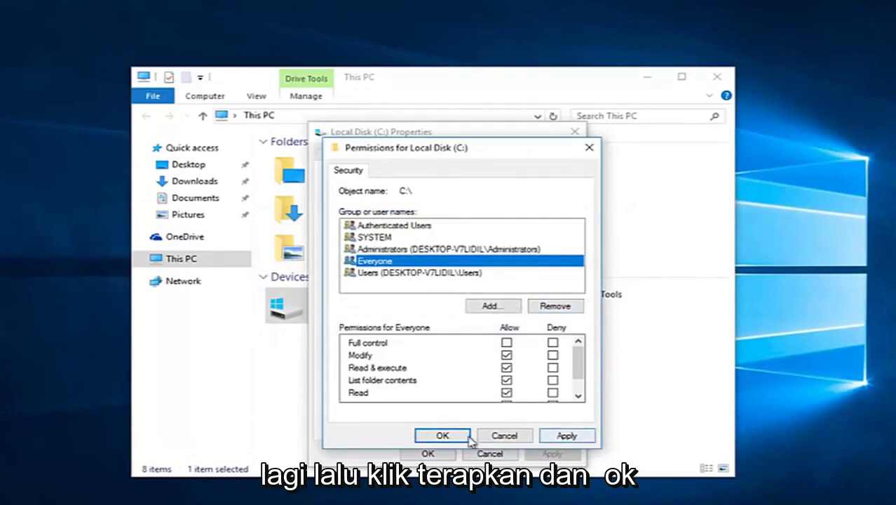
left_click(589, 147)
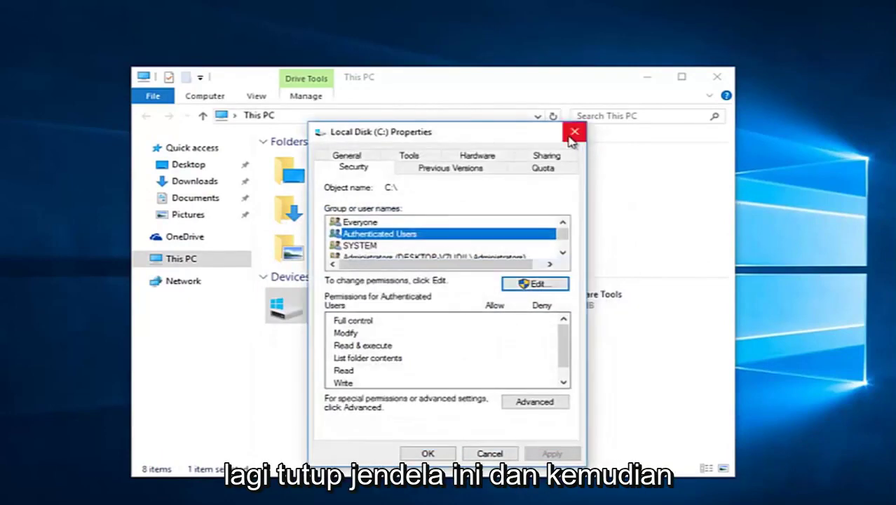
left_click(573, 133)
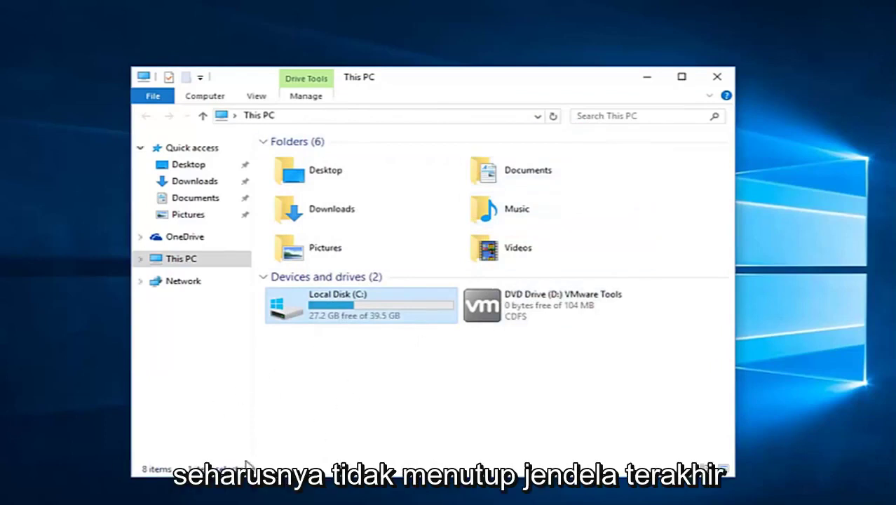
left_click(372, 379)
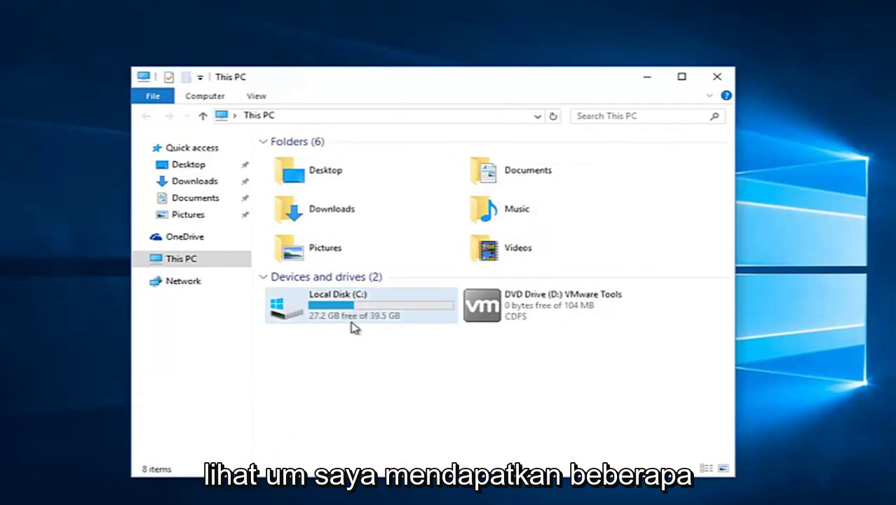